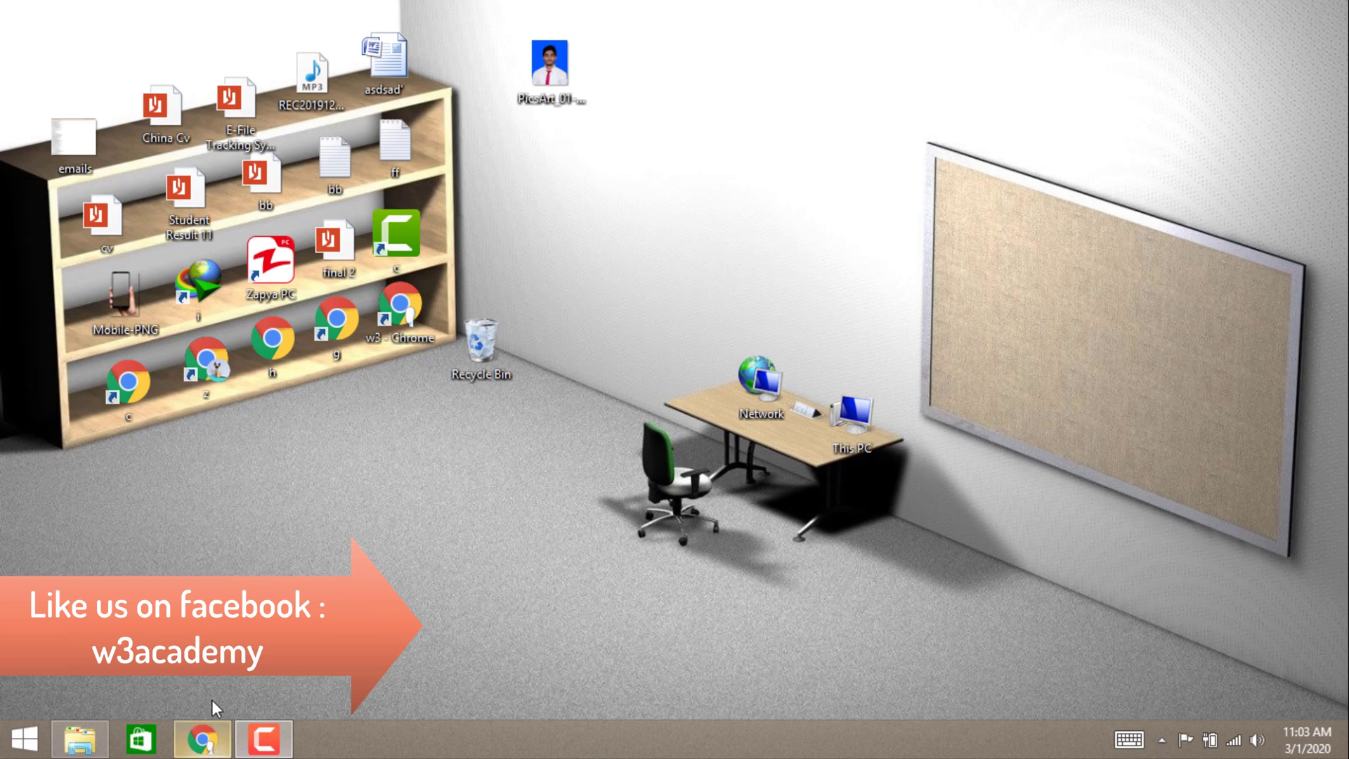
Step: Bring Chrome forward from the taskbar to show the Gmail inbox
click(203, 751)
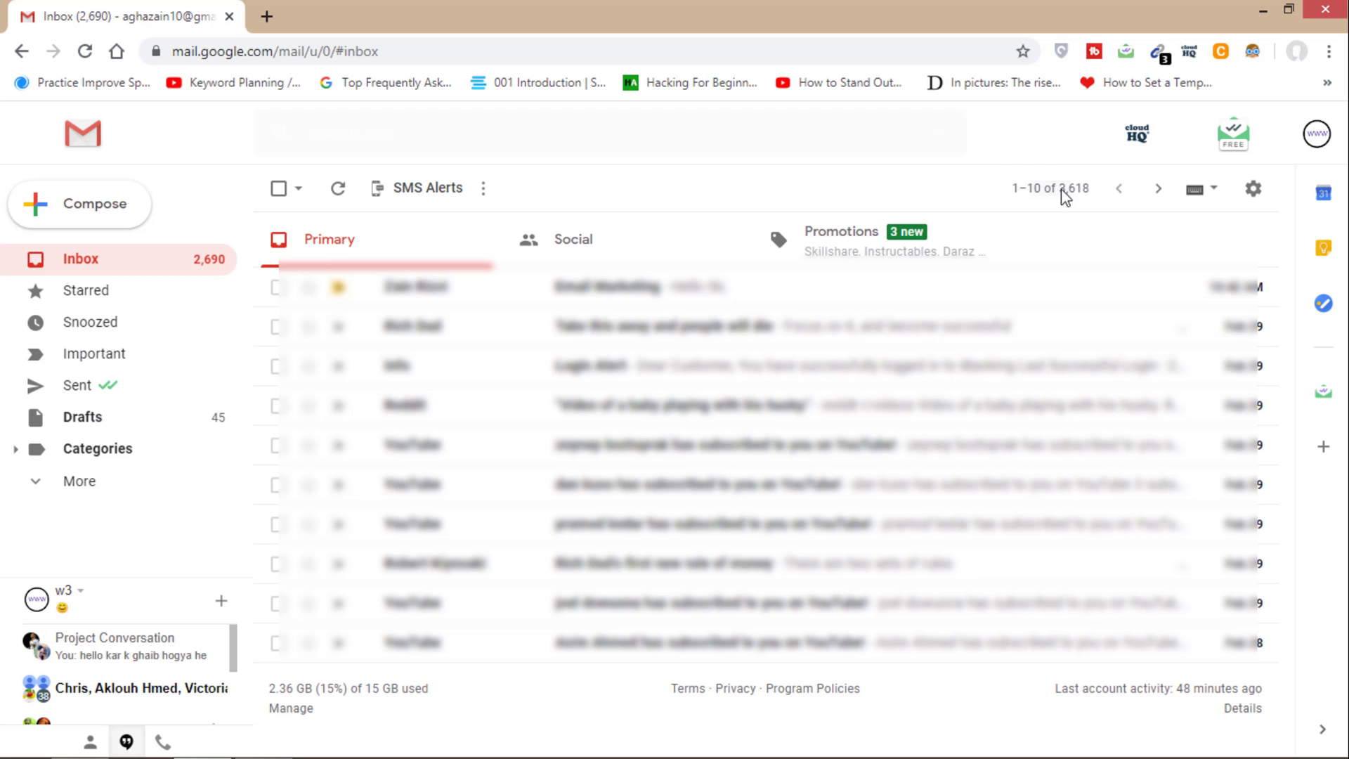
Step: Open Gmail's full settings on the Accounts and Import tab via the gear menu
click(1257, 194)
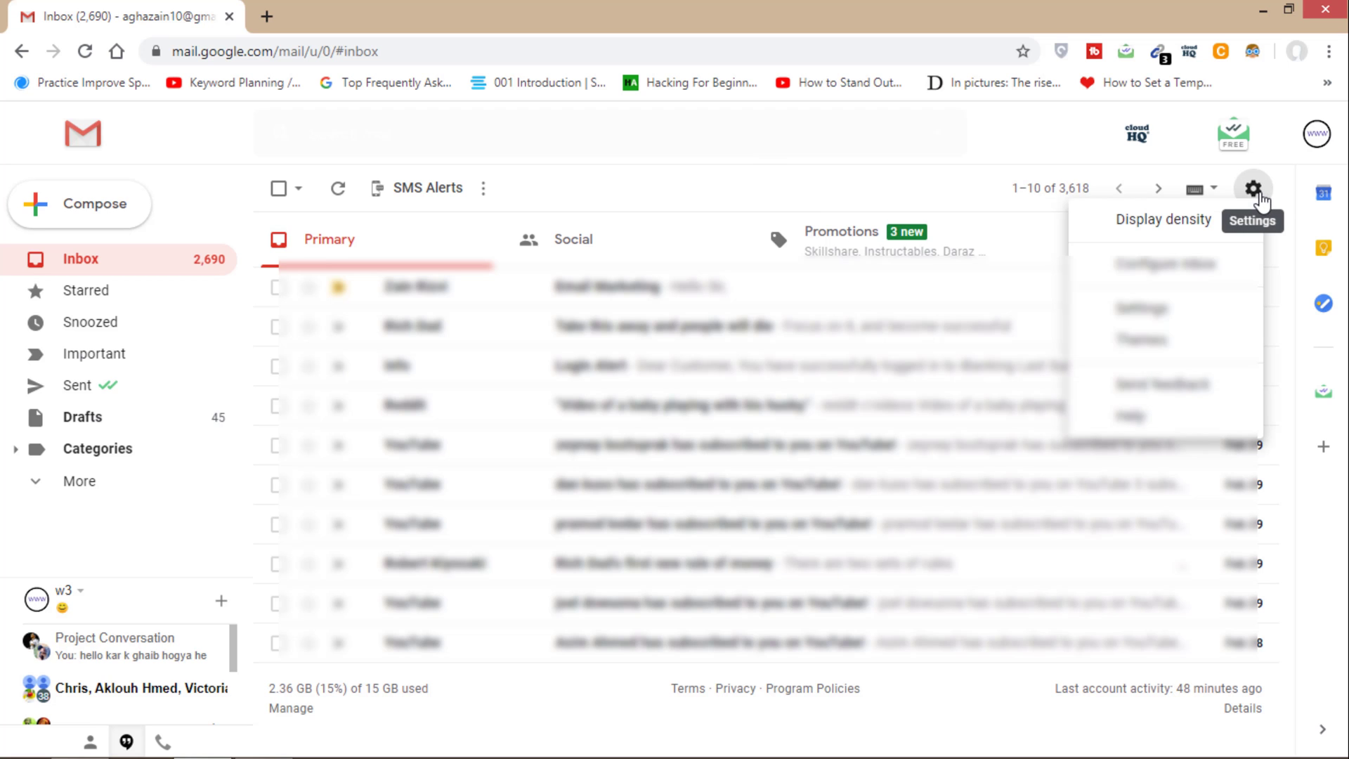
click(1144, 310)
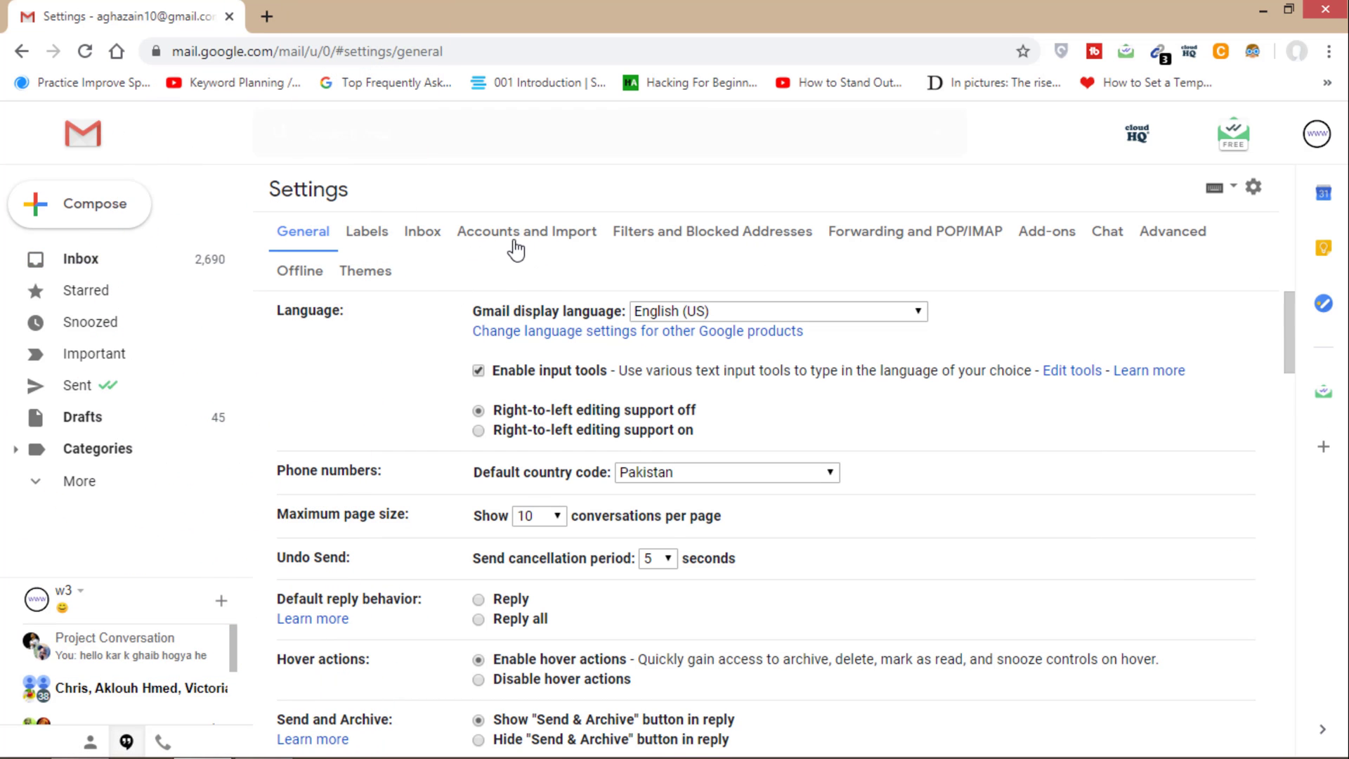
click(521, 245)
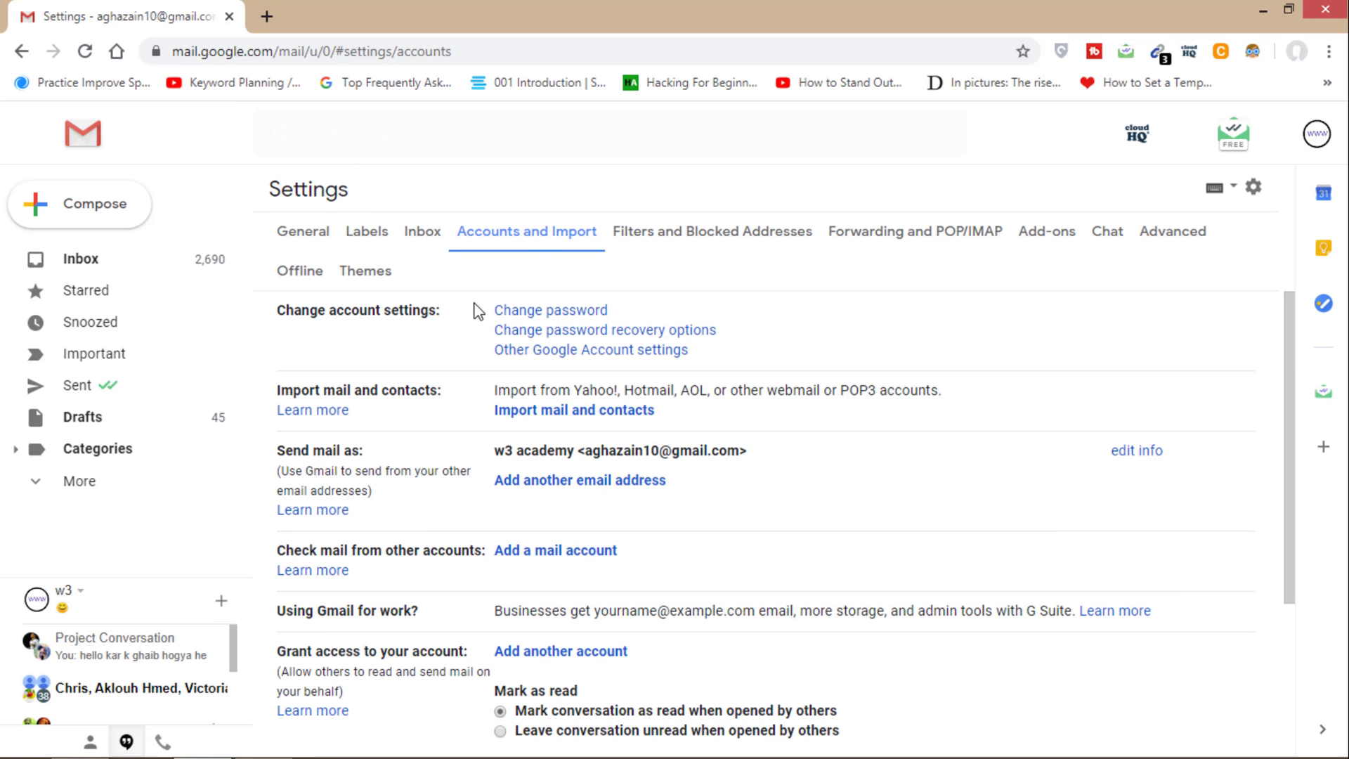
drag(1292, 487, 1296, 603)
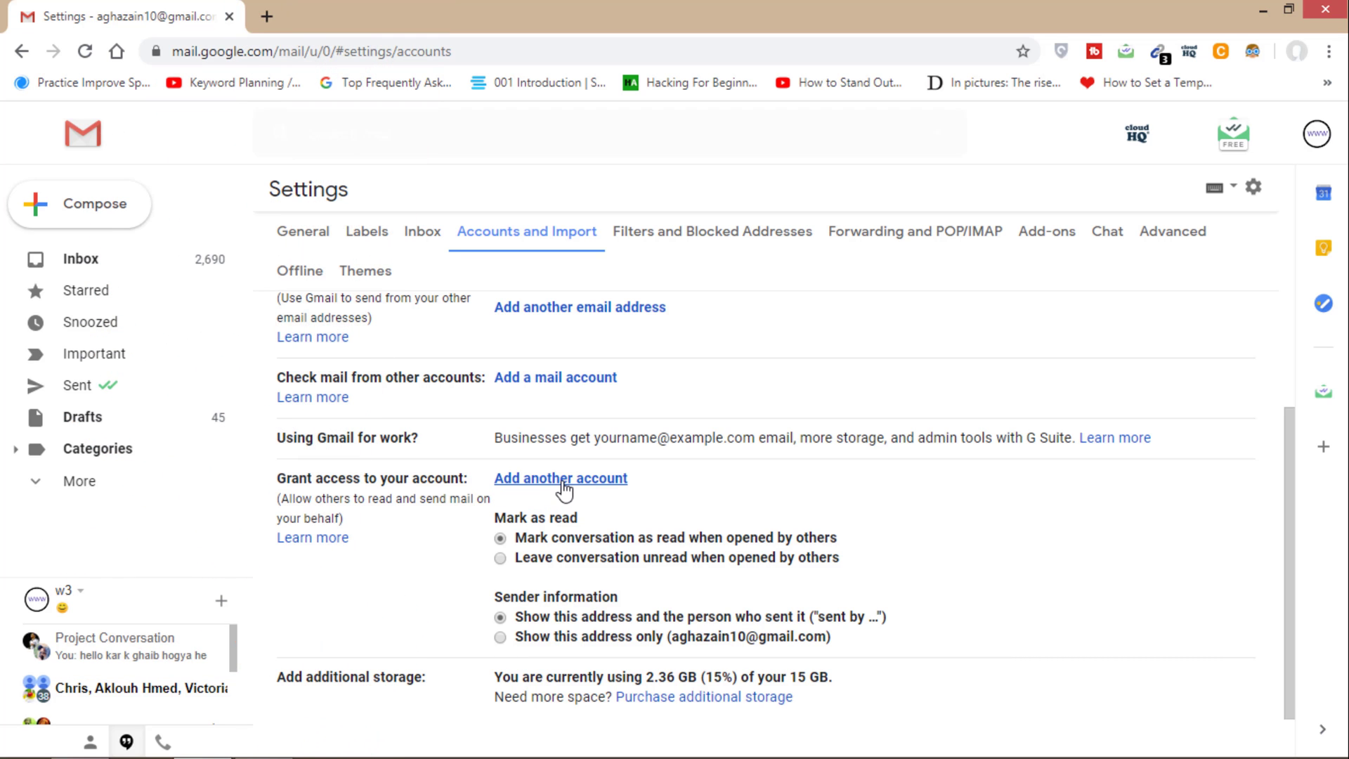
Step: Choose 'Add another account' under 'Grant access to your account'
click(557, 479)
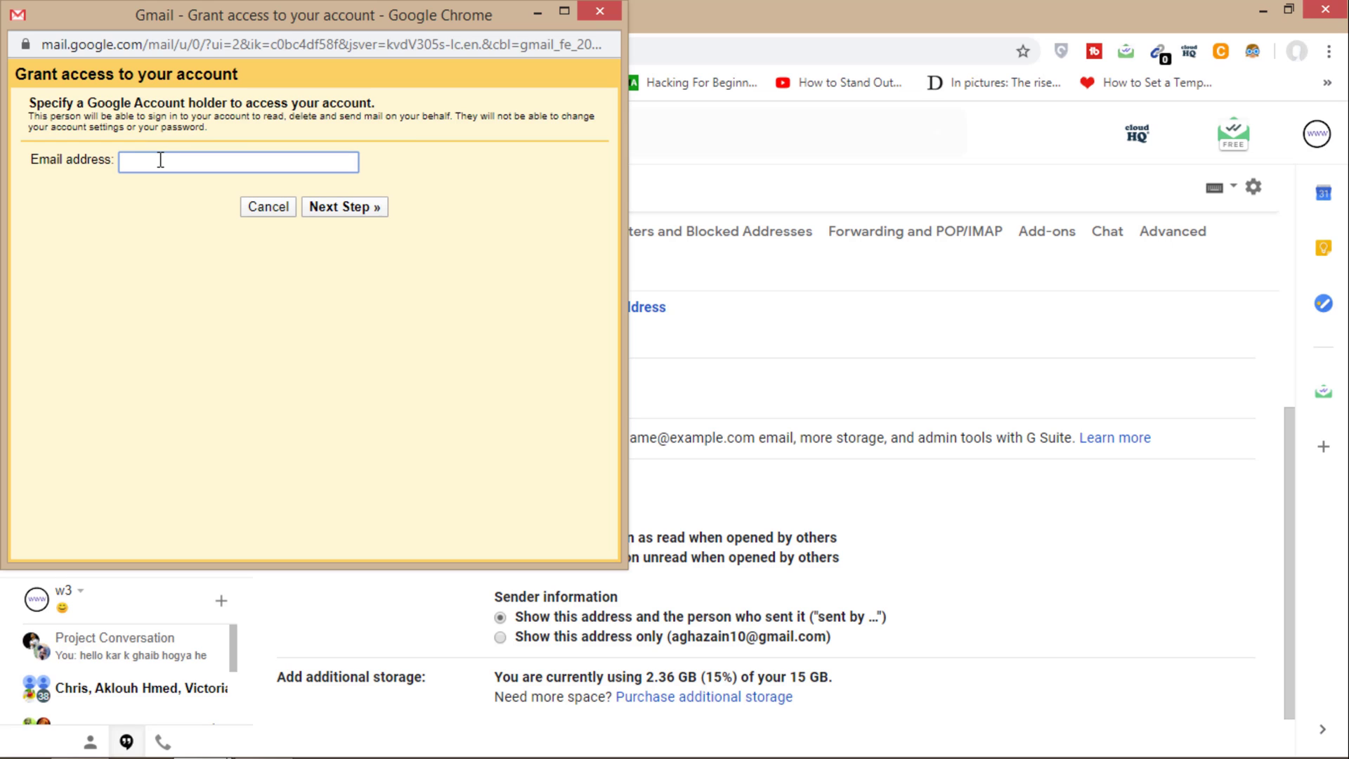
Step: Confirm the delegate address and send the email granting access
click(343, 208)
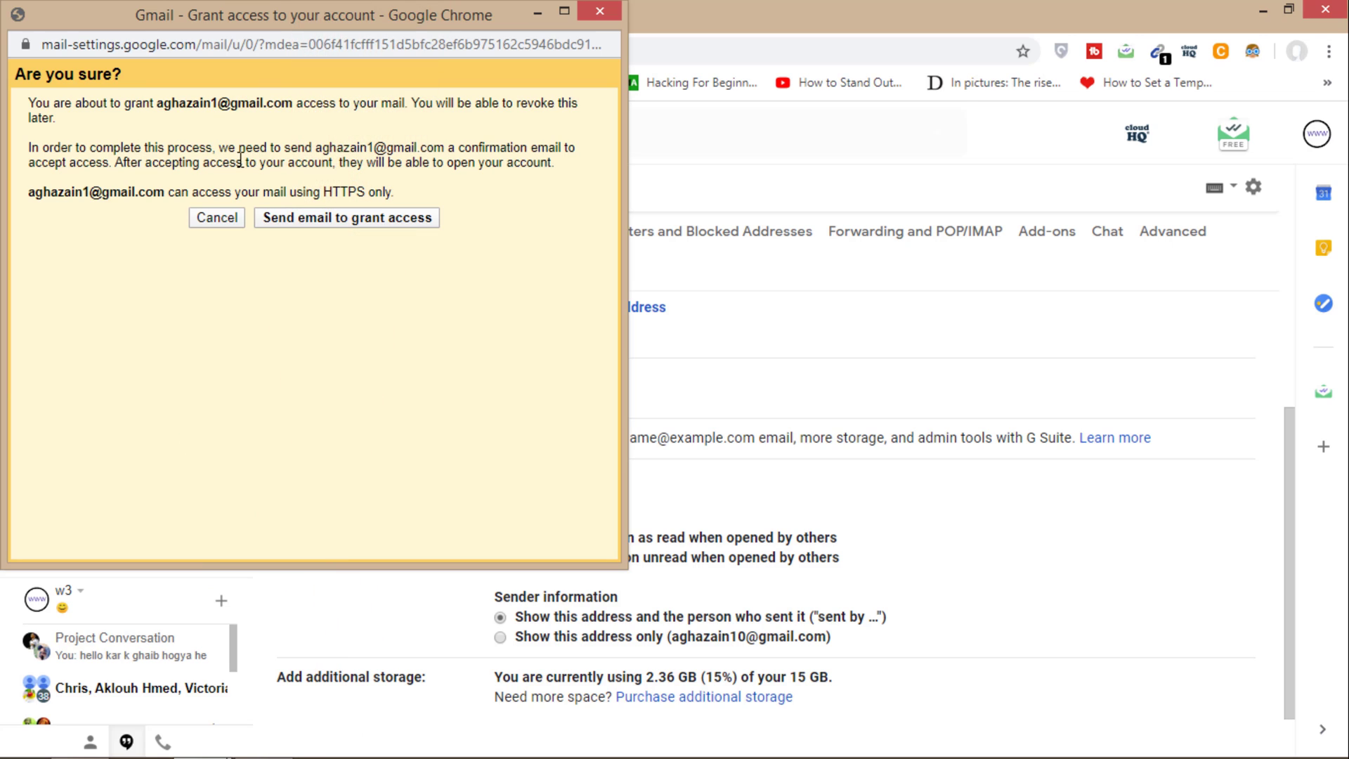
click(329, 220)
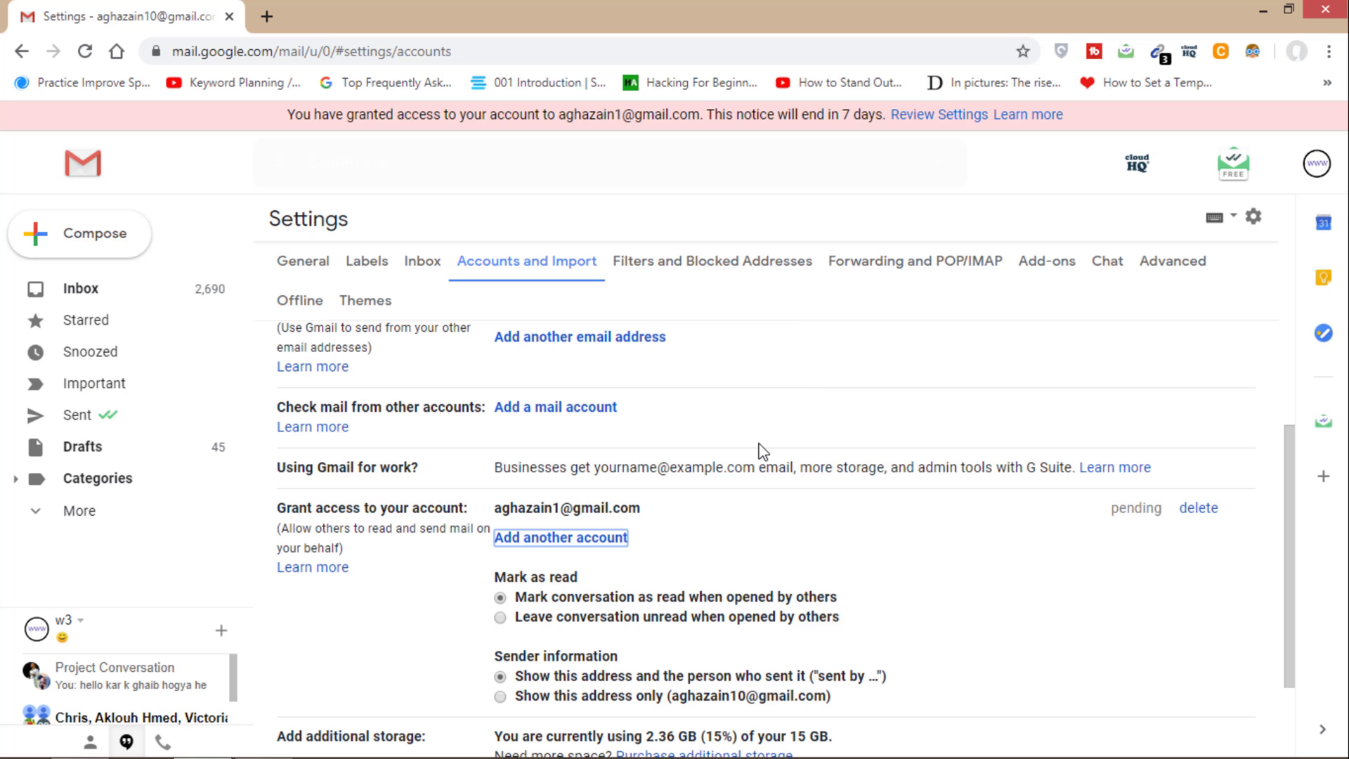
Step: Minimise the Chrome window to reveal the Windows desktop
click(1259, 10)
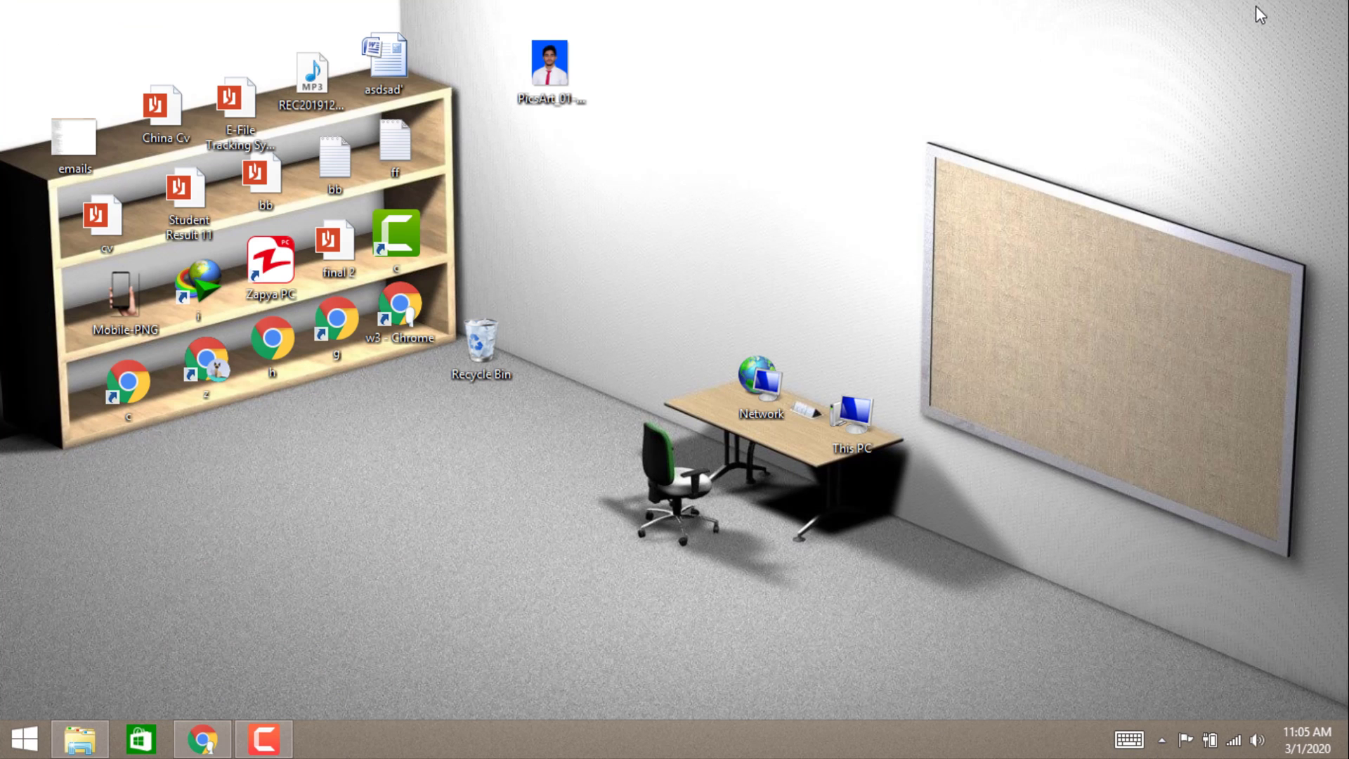